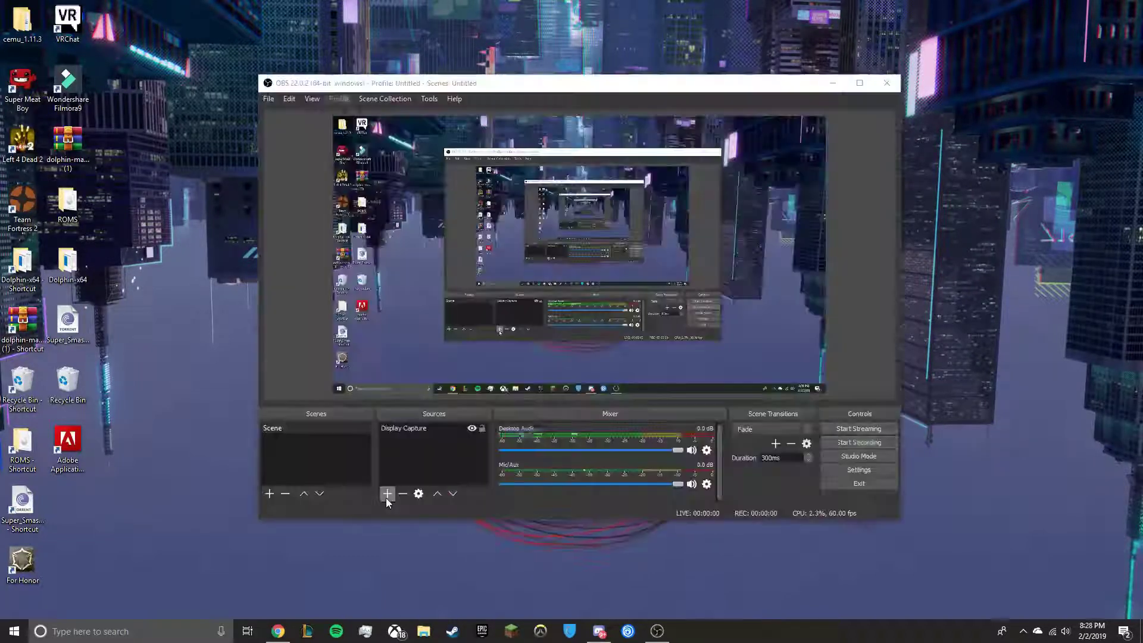
Start recording and bring up the list of source types that can be added to the scene.
{"action": "key", "text": "F9"}
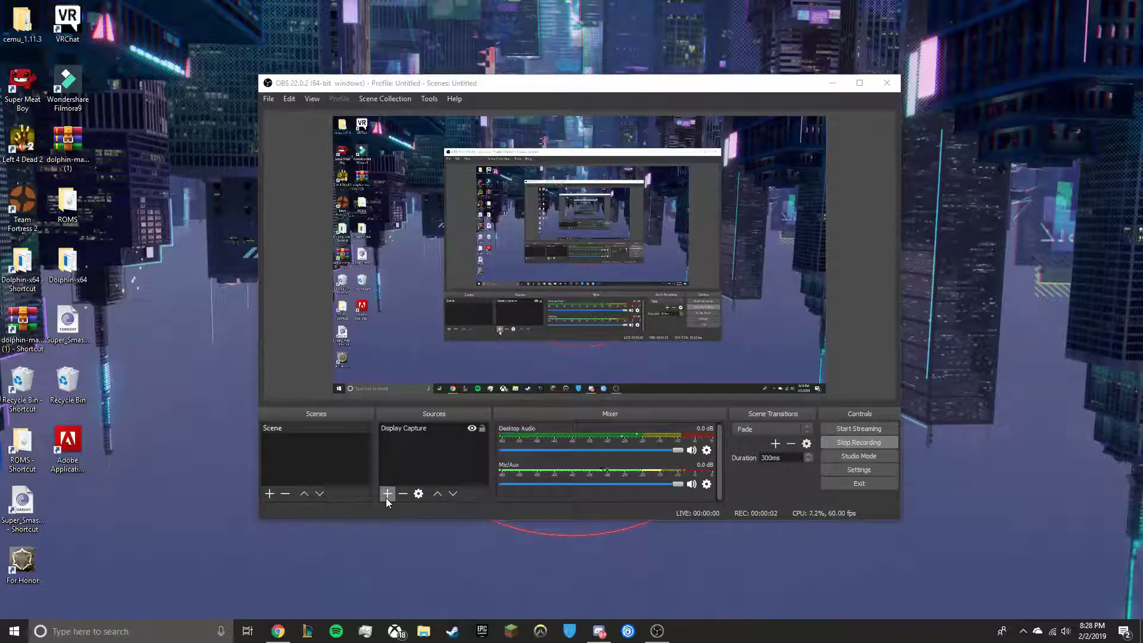
{"action": "left_click", "coordinate": [387, 494]}
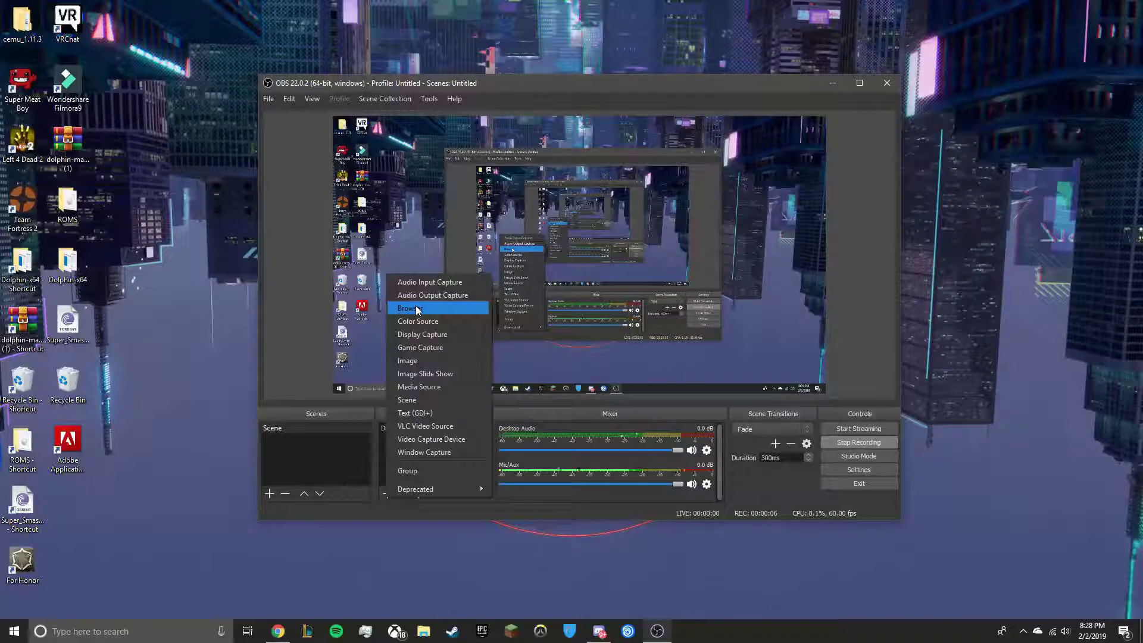
{"action": "left_click", "coordinate": [417, 337]}
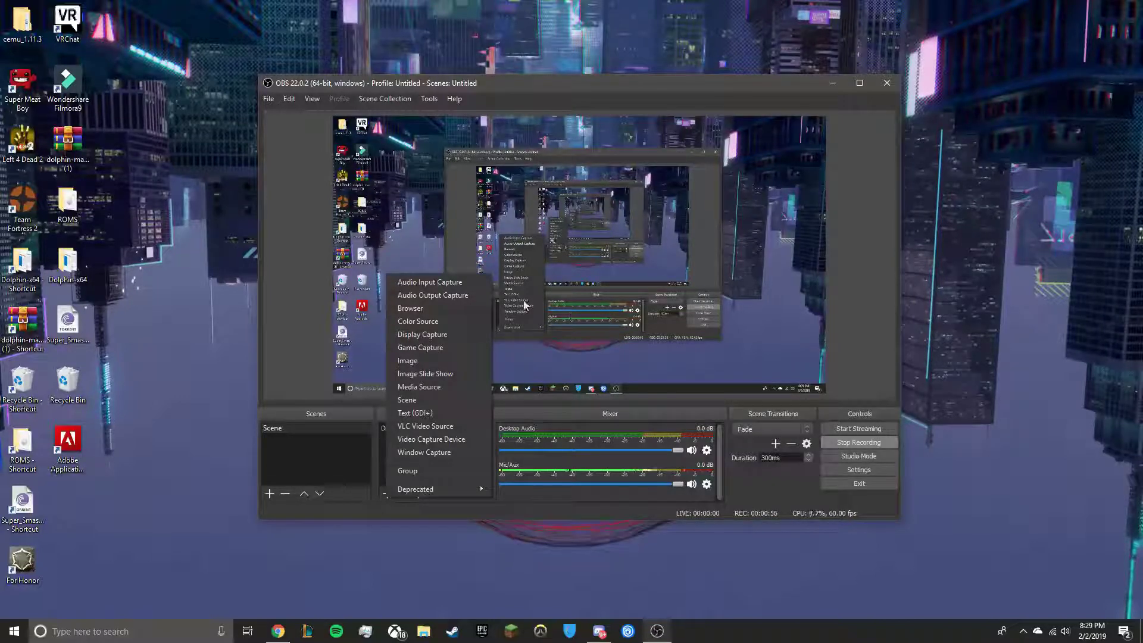
Add a Text (GDI+) source reading "g4g4g4g4g4g4g" and enlarge it across the upper half of the preview.
{"action": "left_click", "coordinate": [430, 412]}
{"action": "left_click", "coordinate": [611, 390]}
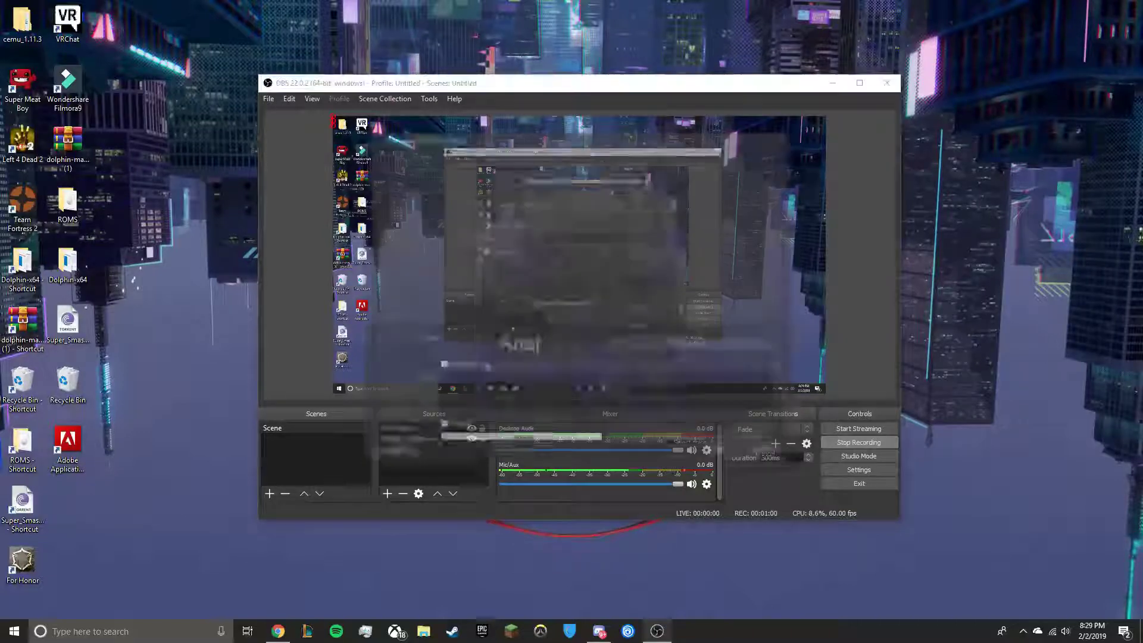
{"action": "type", "text": "g4g4g4g4g4g4g"}
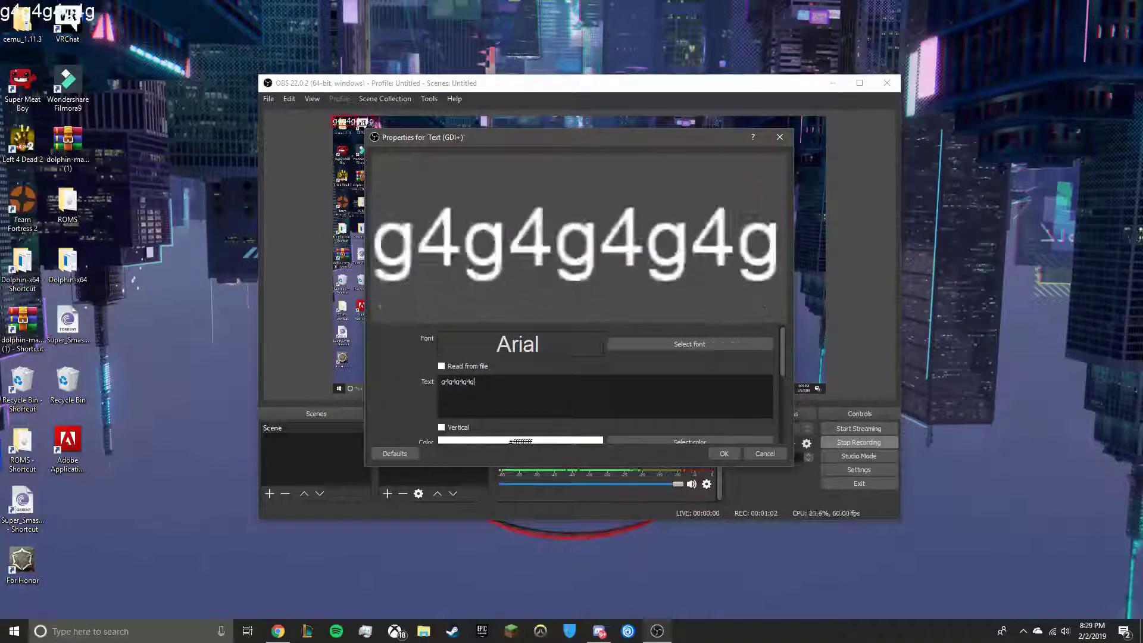
{"action": "left_click", "coordinate": [724, 453]}
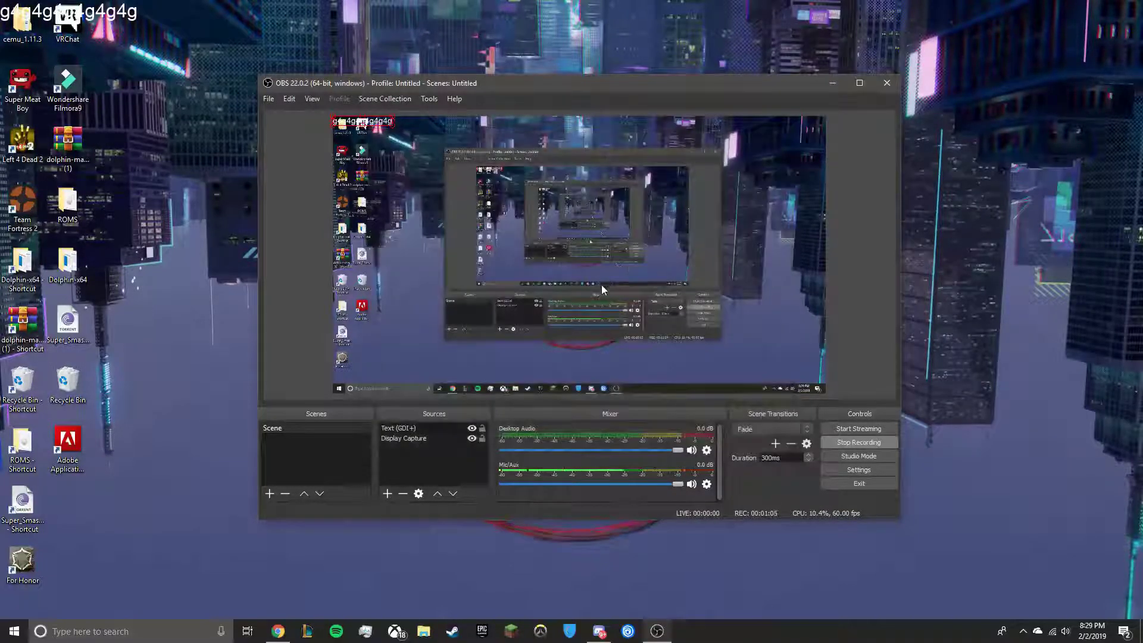
{"action": "left_click_drag", "start_coordinate": [378, 125], "coordinate": [592, 201]}
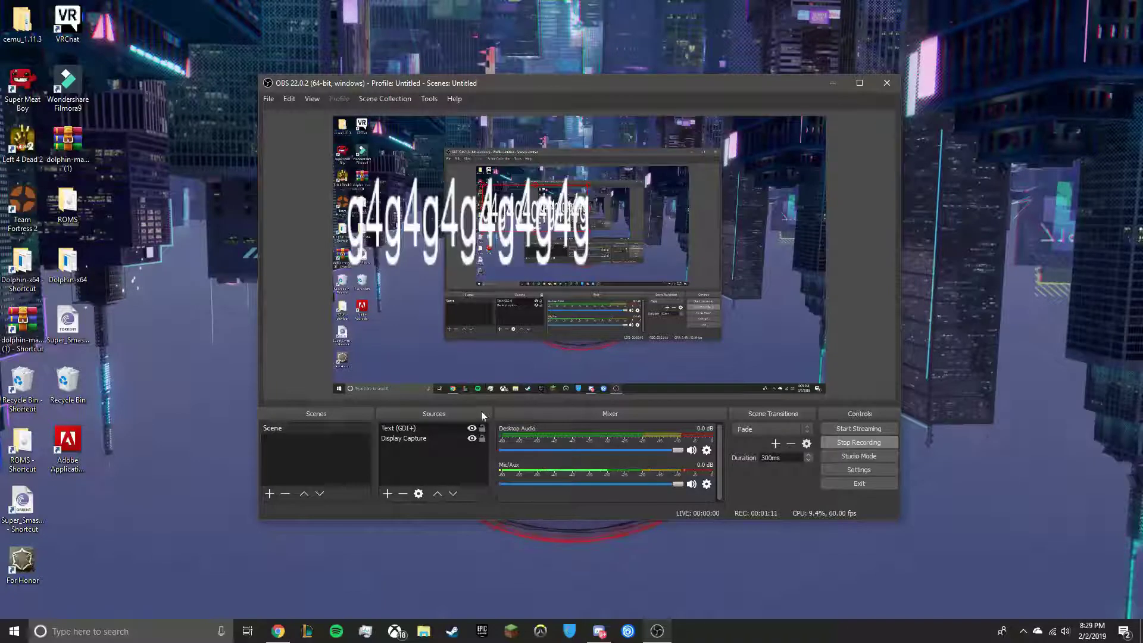
Remove the Text (GDI+) source from the scene.
{"action": "right_click", "coordinate": [419, 426]}
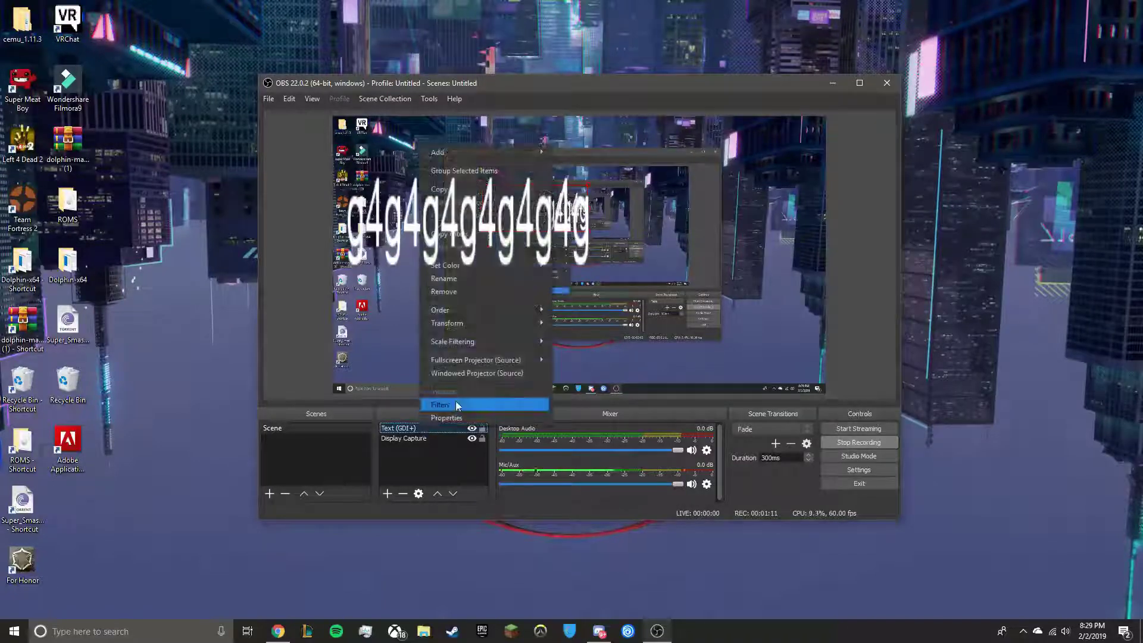
{"action": "left_click", "coordinate": [445, 291]}
{"action": "left_click", "coordinate": [619, 323]}
Review the source types including Window Capture, and switch to Discord to look through a server before minimizing it.
{"action": "left_click", "coordinate": [388, 494]}
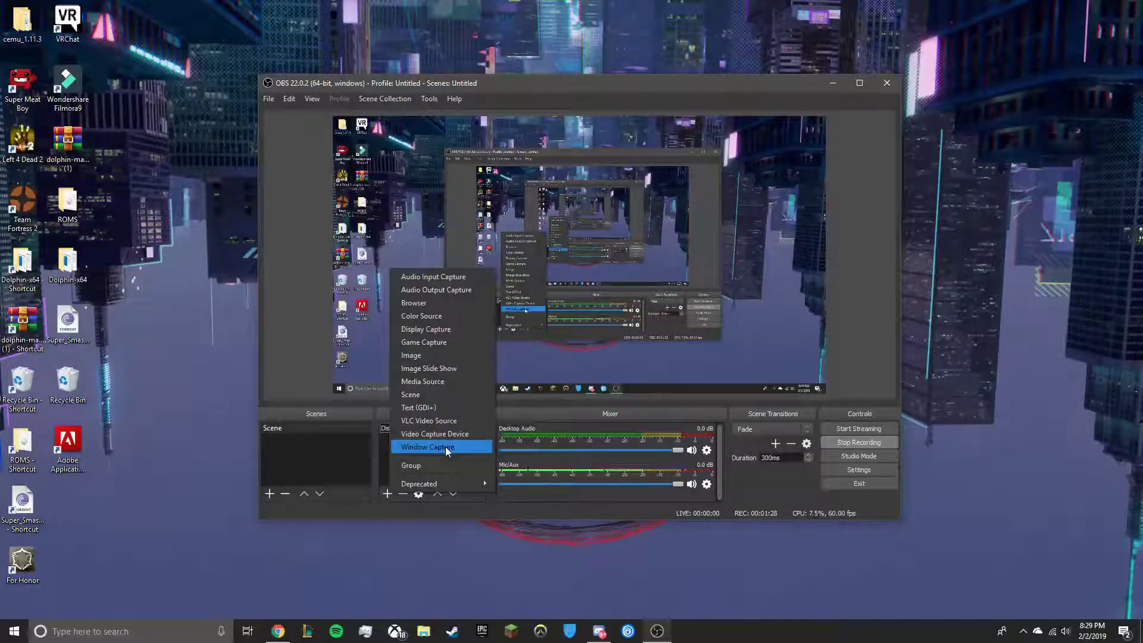
{"action": "left_click", "coordinate": [598, 632]}
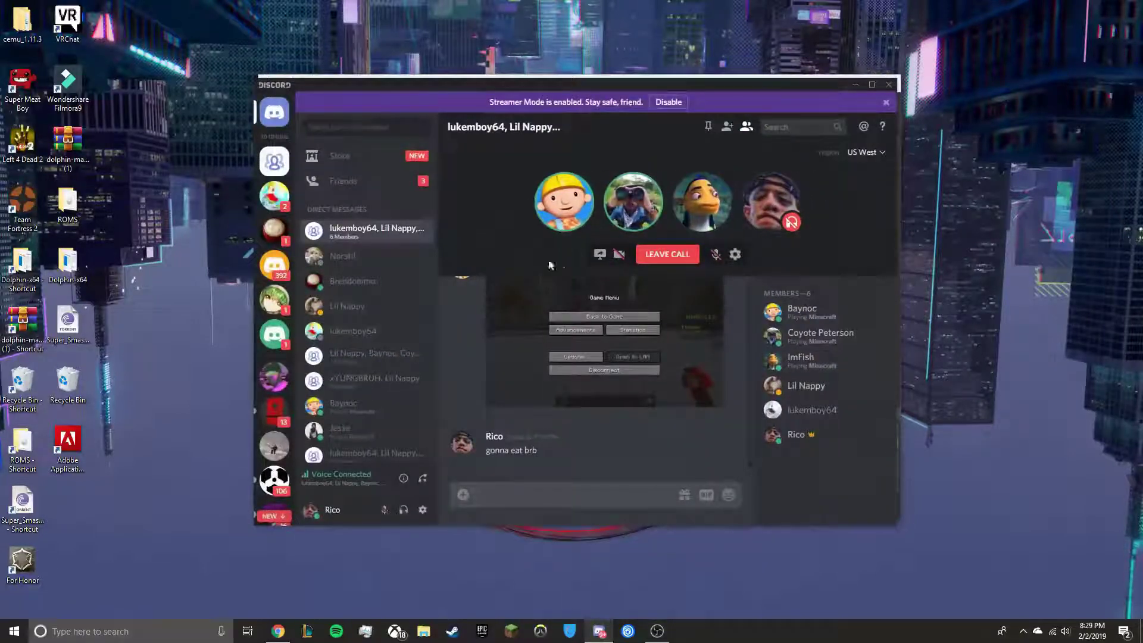
{"action": "left_click", "coordinate": [274, 376]}
{"action": "left_click", "coordinate": [275, 408]}
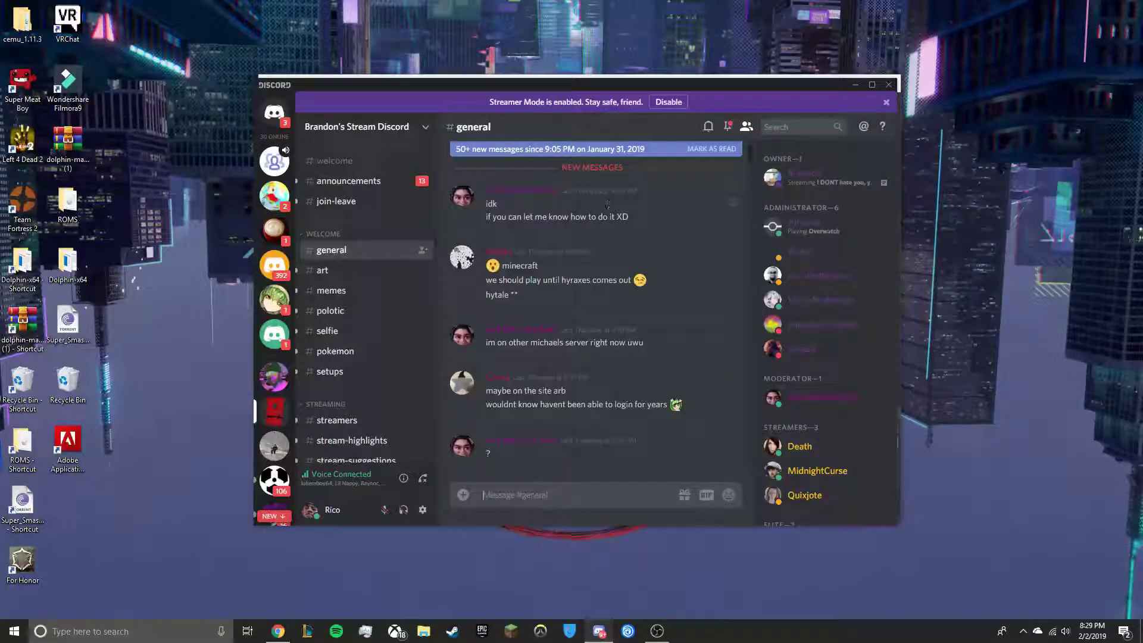
{"action": "left_click", "coordinate": [857, 85]}
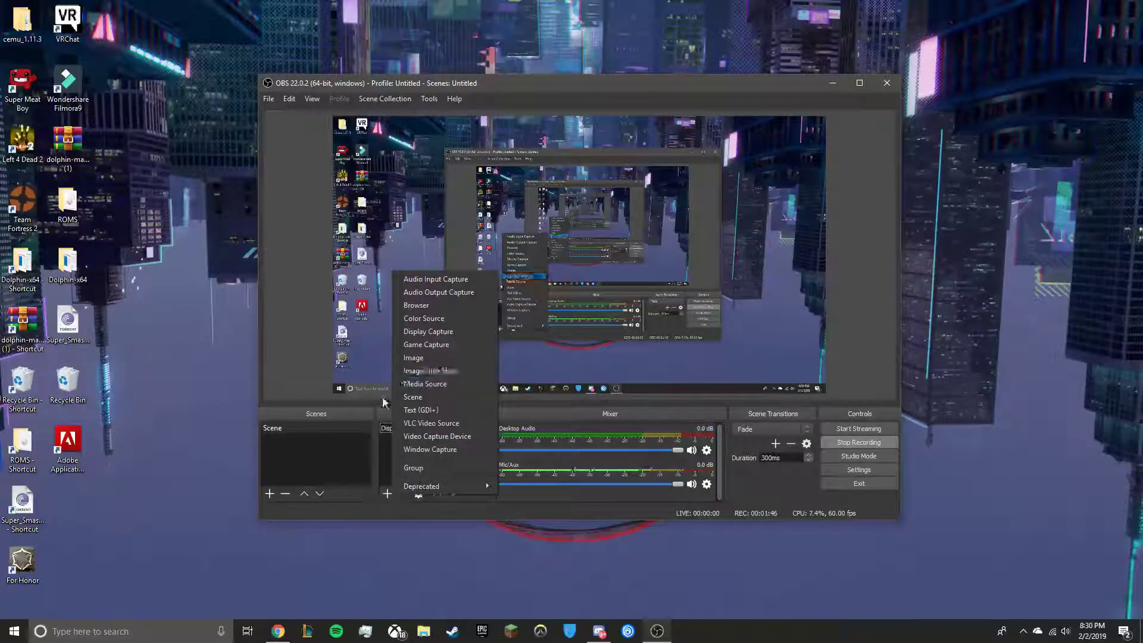
{"action": "key", "text": "Down"}
{"action": "key", "text": "Down"}
{"action": "key", "text": "Down"}
{"action": "key", "text": "Down"}
{"action": "key", "text": "Down"}
{"action": "key", "text": "Return"}
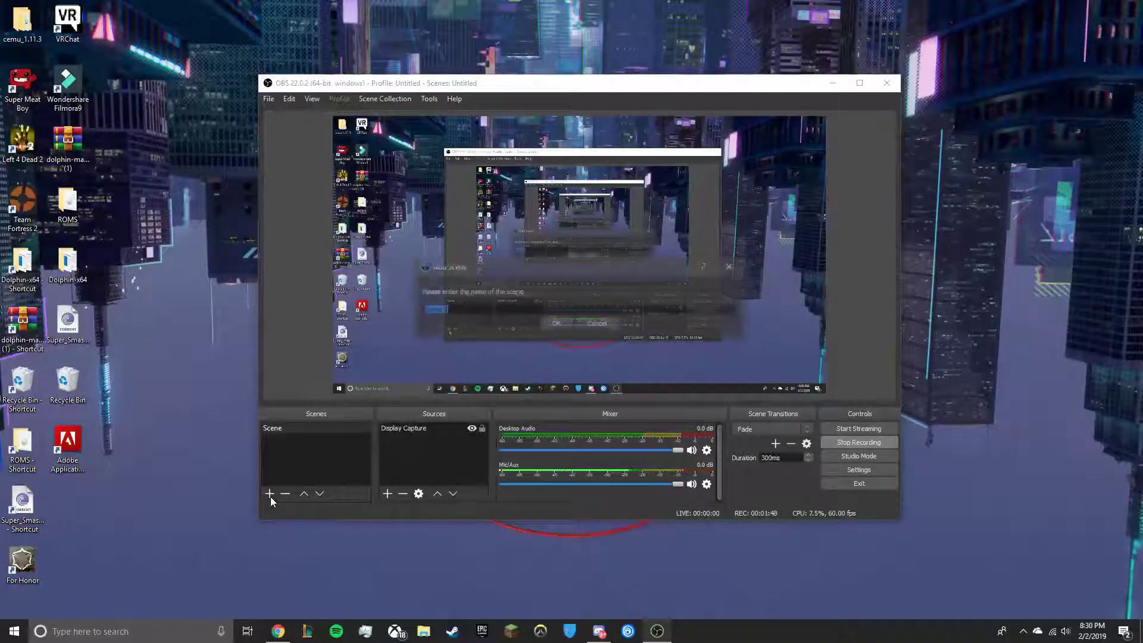
{"action": "left_click", "coordinate": [595, 331]}
{"action": "key", "text": "Return"}
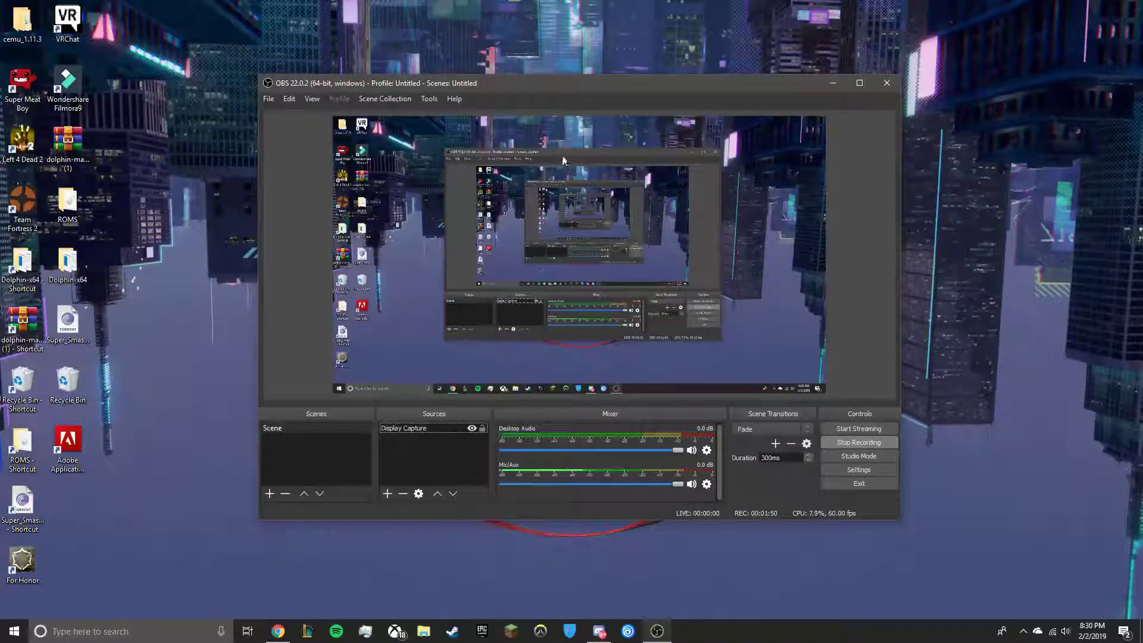
Stop the running recording and look through the folder of saved recordings, closing it when done.
{"action": "left_click", "coordinate": [846, 442]}
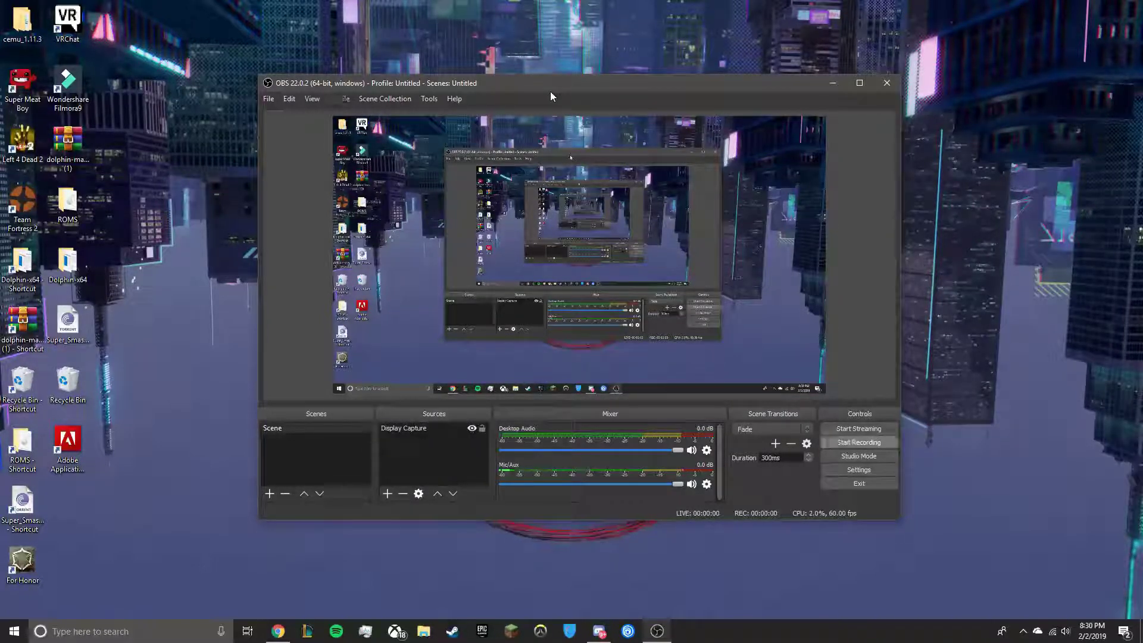
{"action": "left_click", "coordinate": [267, 100]}
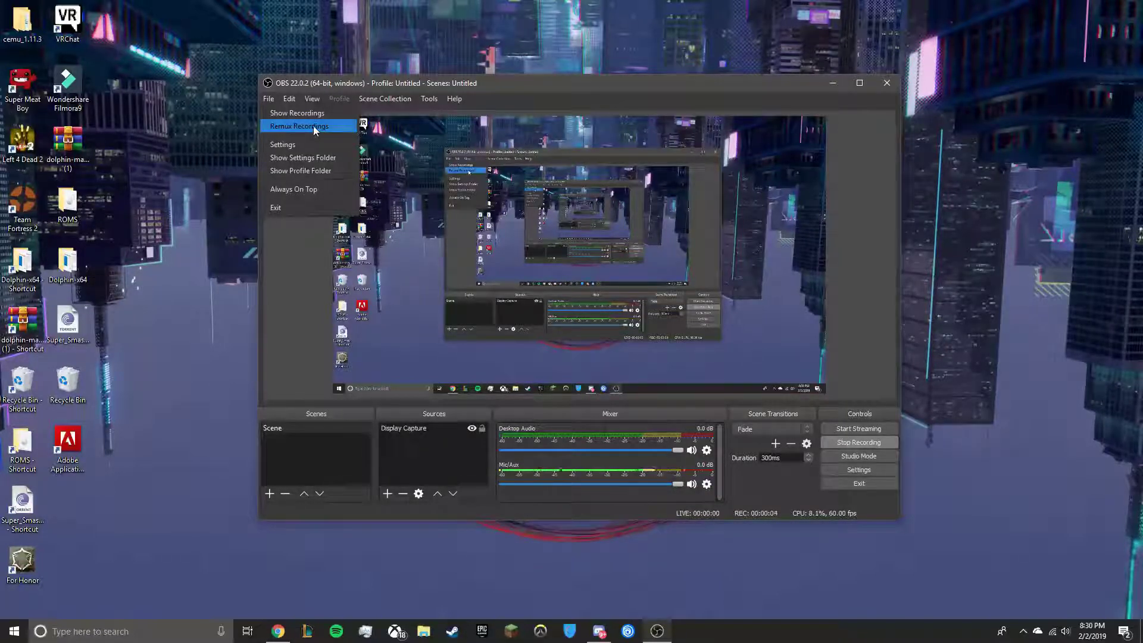
{"action": "left_click", "coordinate": [313, 113]}
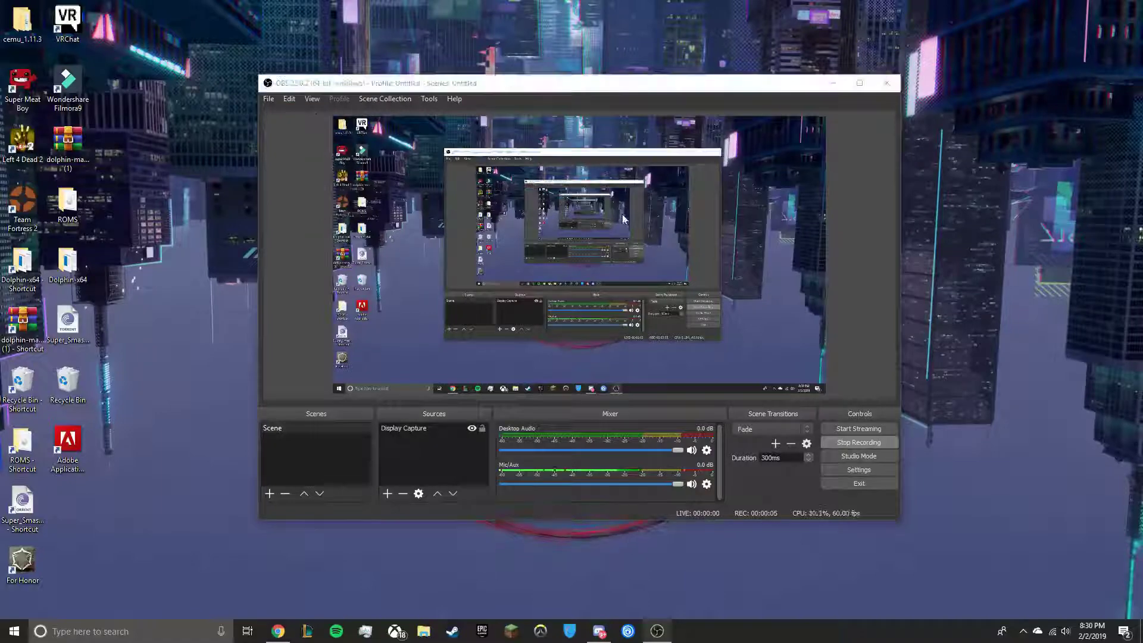
{"action": "scroll", "coordinate": [799, 274], "scroll_direction": "down", "scroll_amount": 10}
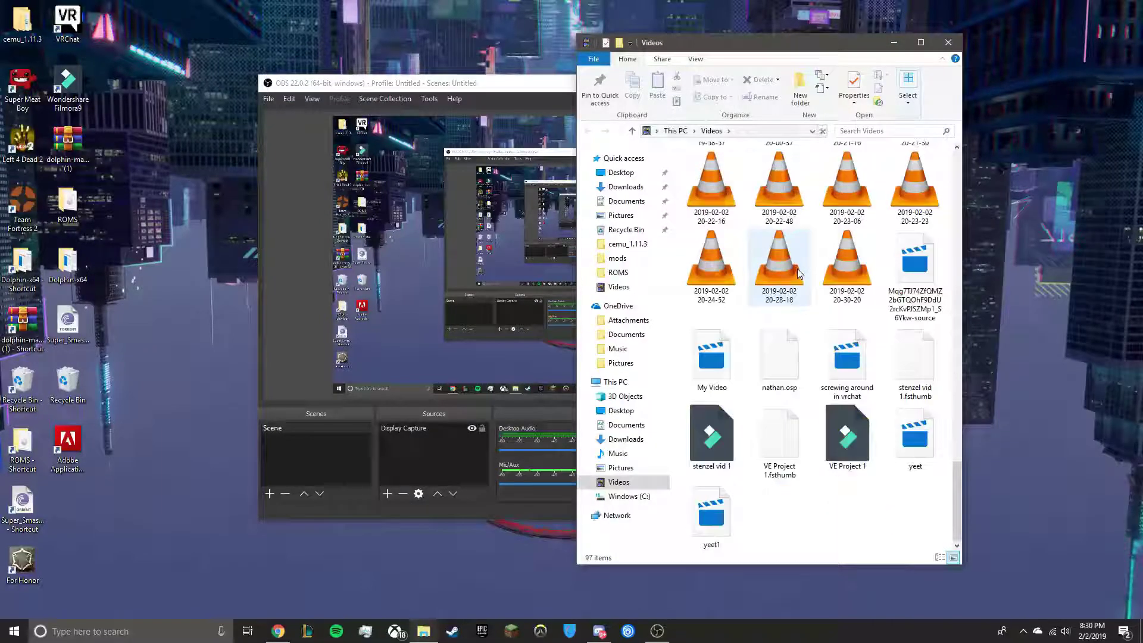
{"action": "left_click", "coordinate": [948, 43]}
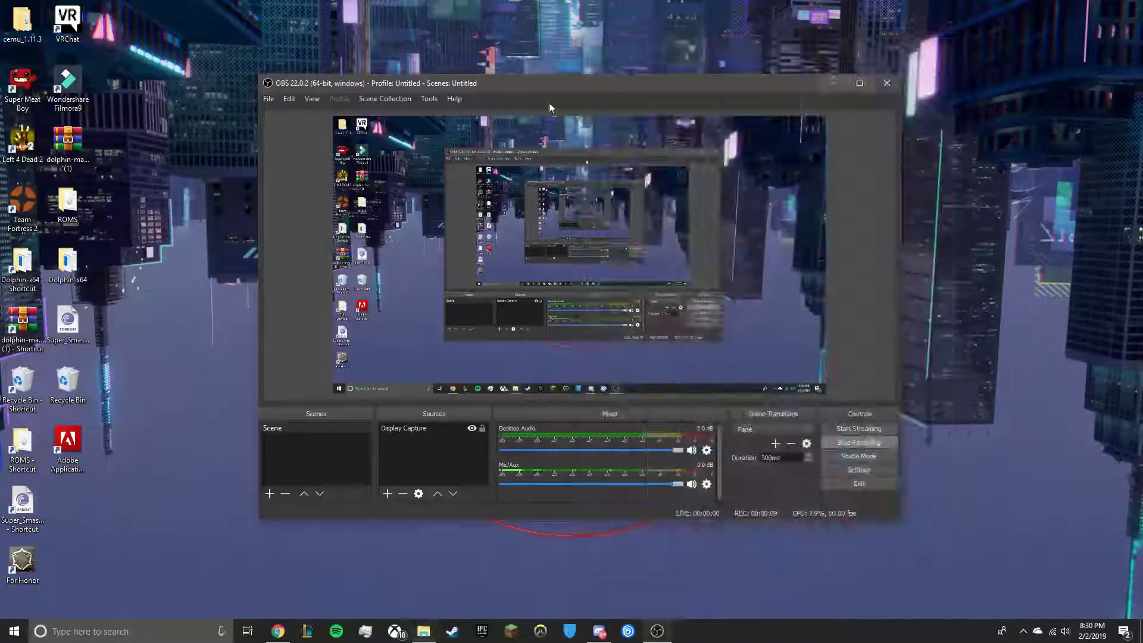
{"action": "left_click", "coordinate": [268, 98]}
{"action": "left_click", "coordinate": [287, 130]}
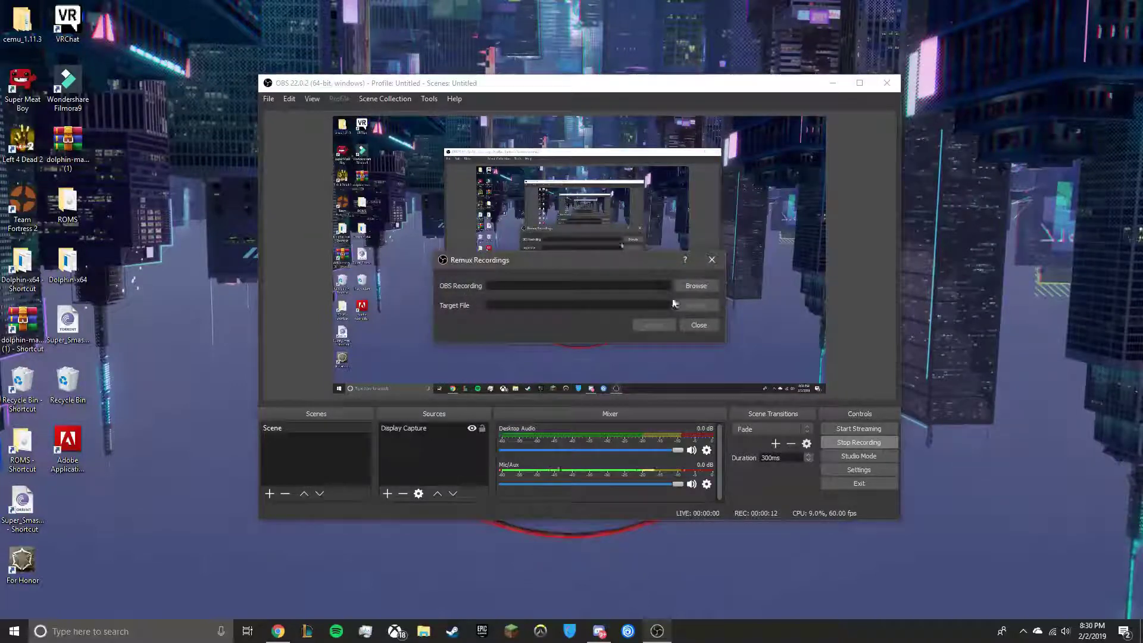
{"action": "left_click", "coordinate": [687, 288]}
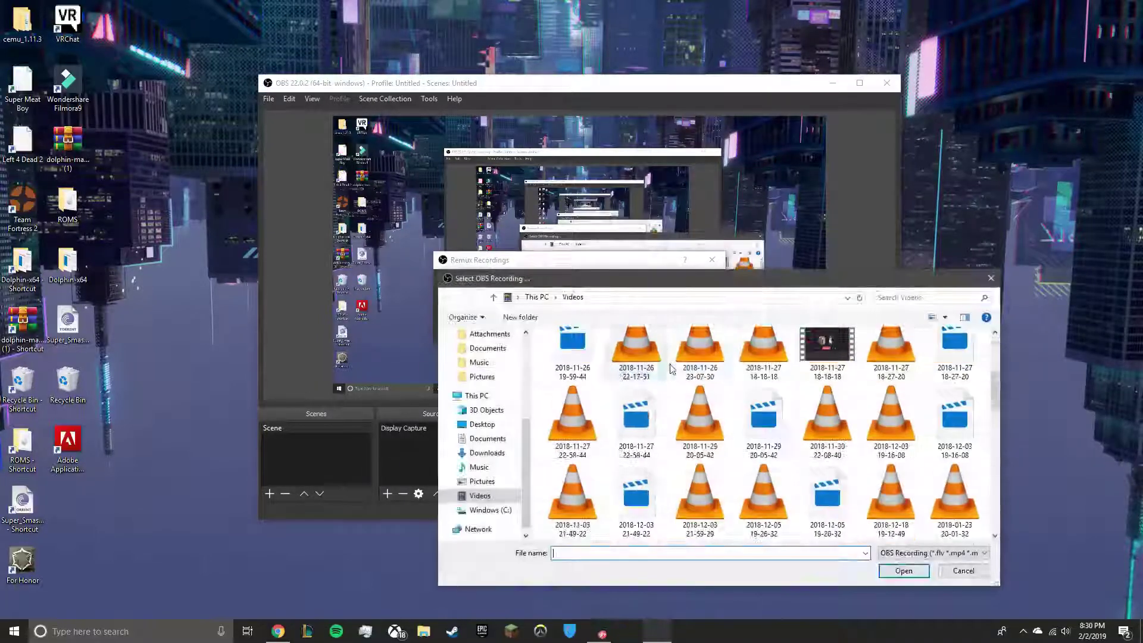
{"action": "scroll", "coordinate": [700, 423], "scroll_direction": "down", "scroll_amount": 5}
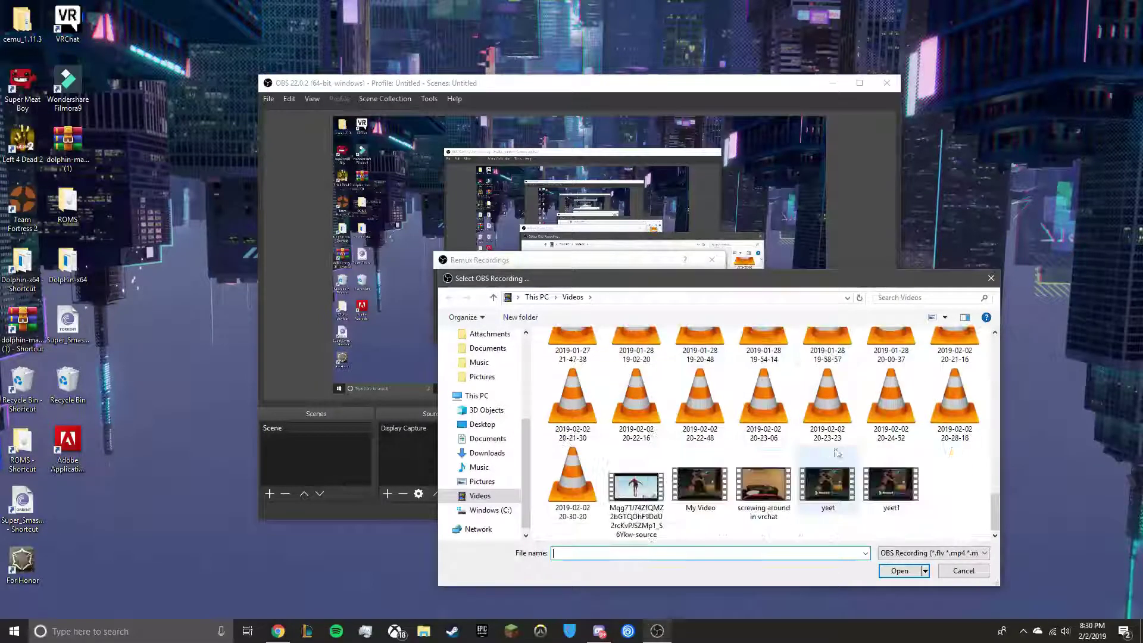
{"action": "scroll", "coordinate": [708, 476], "scroll_direction": "up", "scroll_amount": 5}
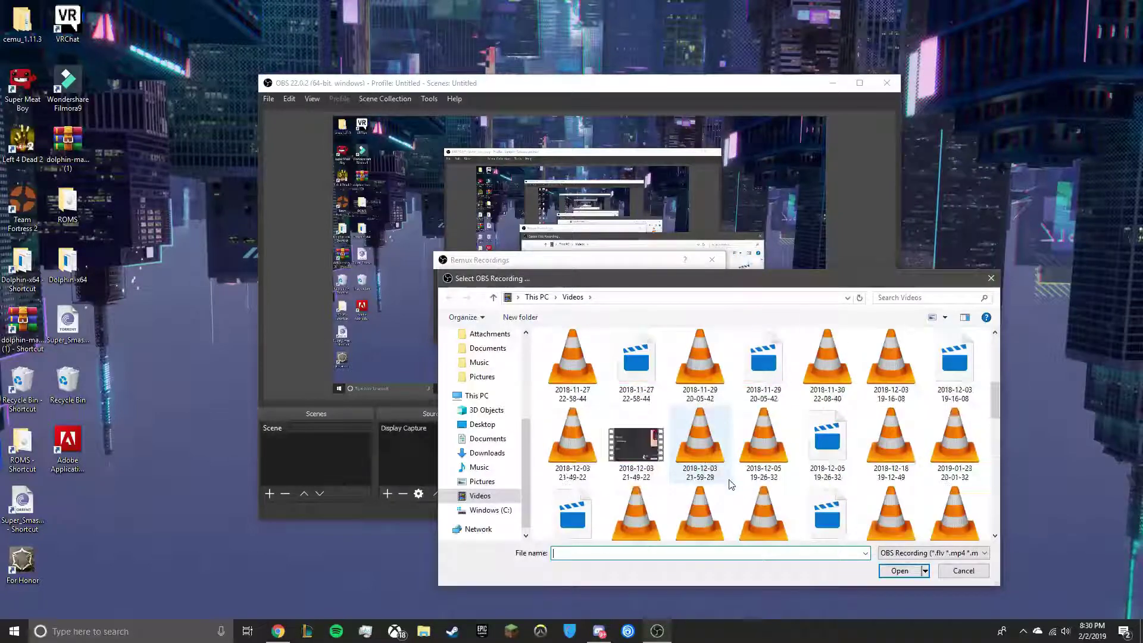
{"action": "left_click", "coordinate": [693, 466]}
{"action": "double_click", "coordinate": [694, 465]}
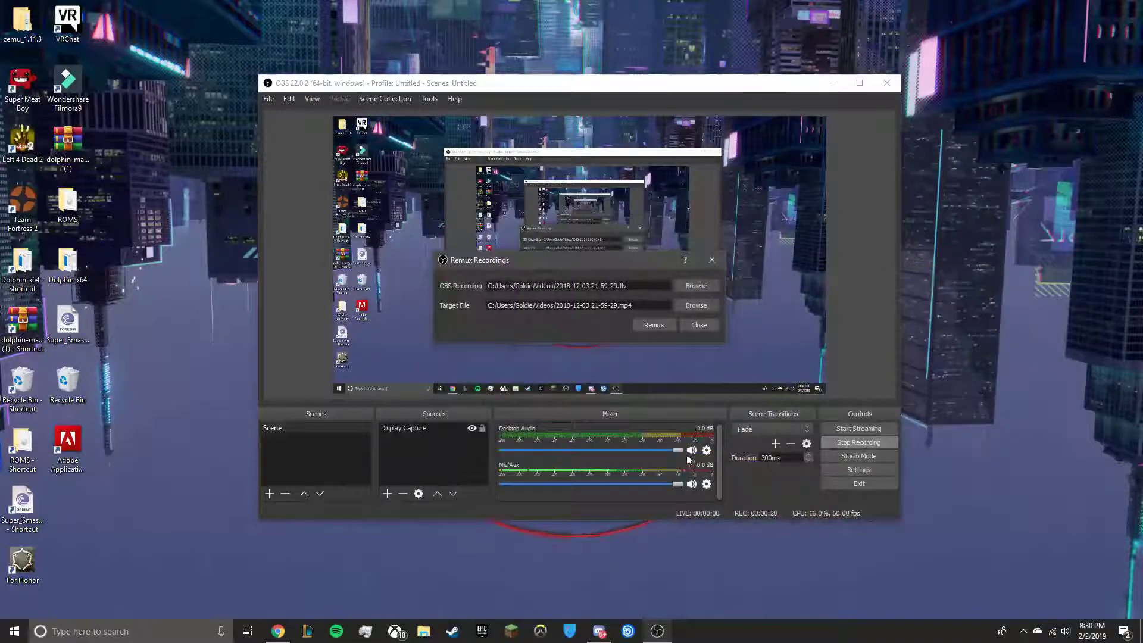
{"action": "left_click", "coordinate": [658, 327]}
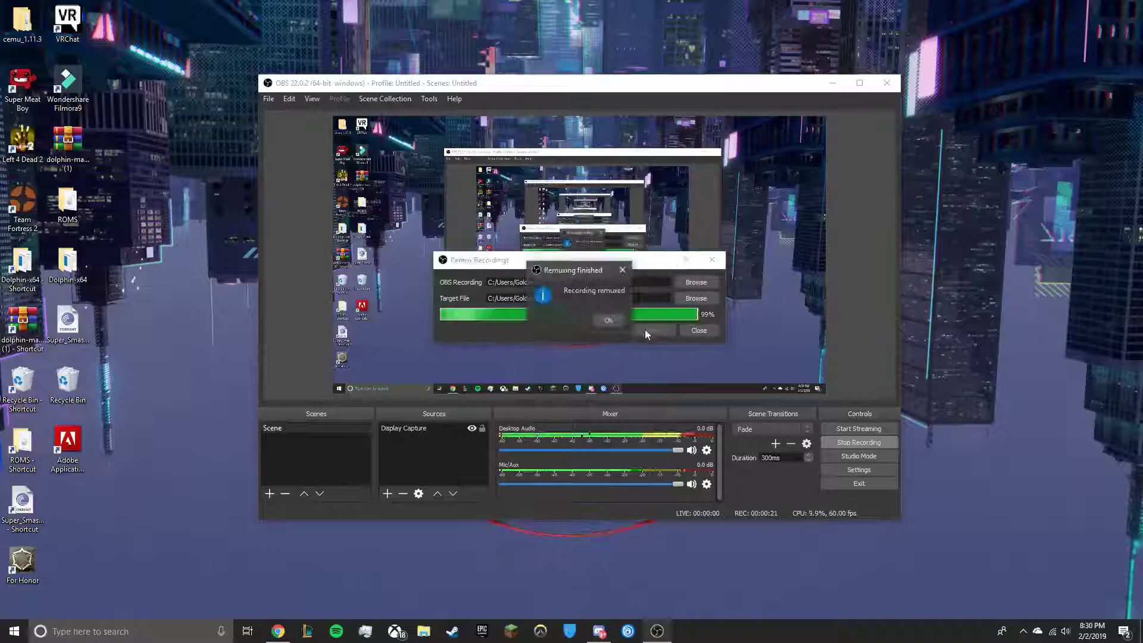
{"action": "left_click", "coordinate": [602, 320]}
{"action": "left_click", "coordinate": [269, 98]}
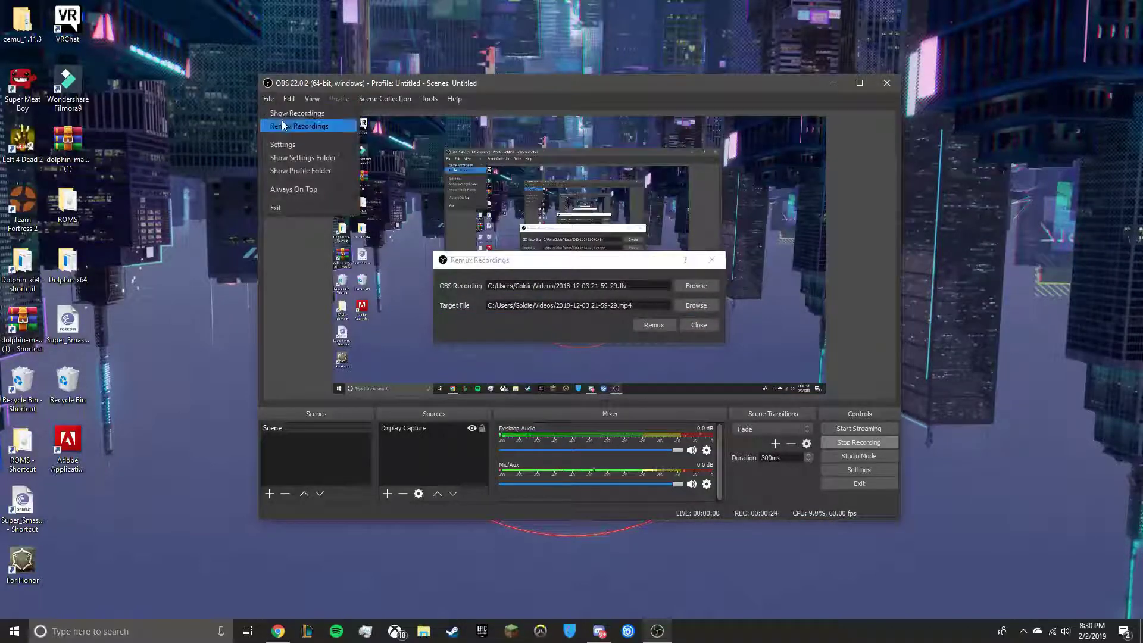
{"action": "left_click", "coordinate": [449, 226]}
{"action": "scroll", "coordinate": [789, 357], "scroll_direction": "down", "scroll_amount": 6}
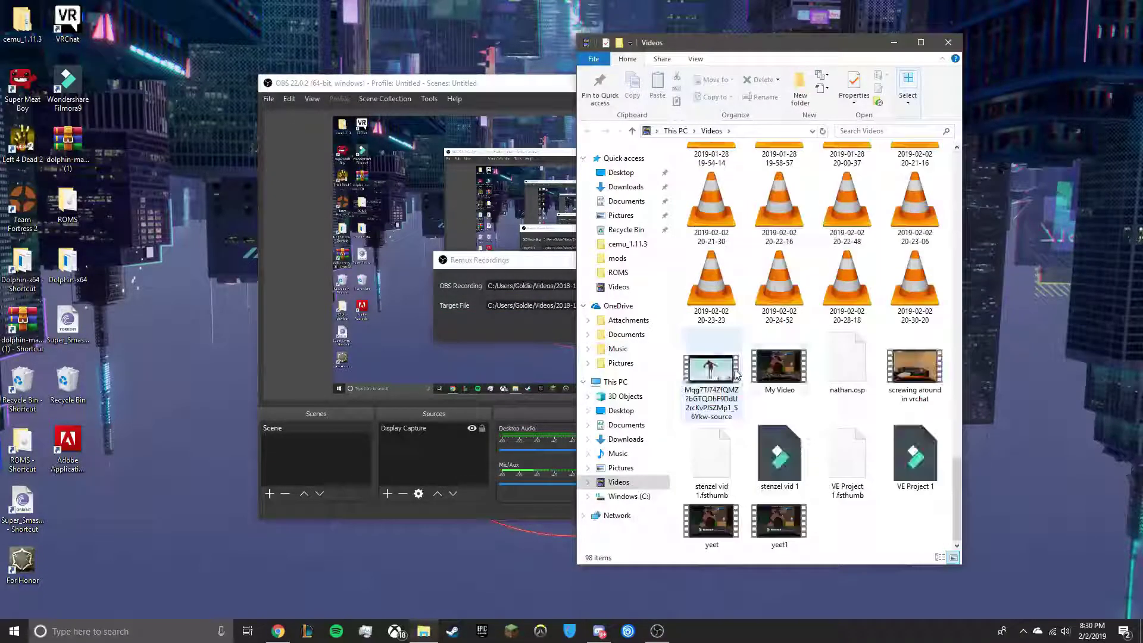
{"action": "scroll", "coordinate": [790, 357], "scroll_direction": "up", "scroll_amount": 8}
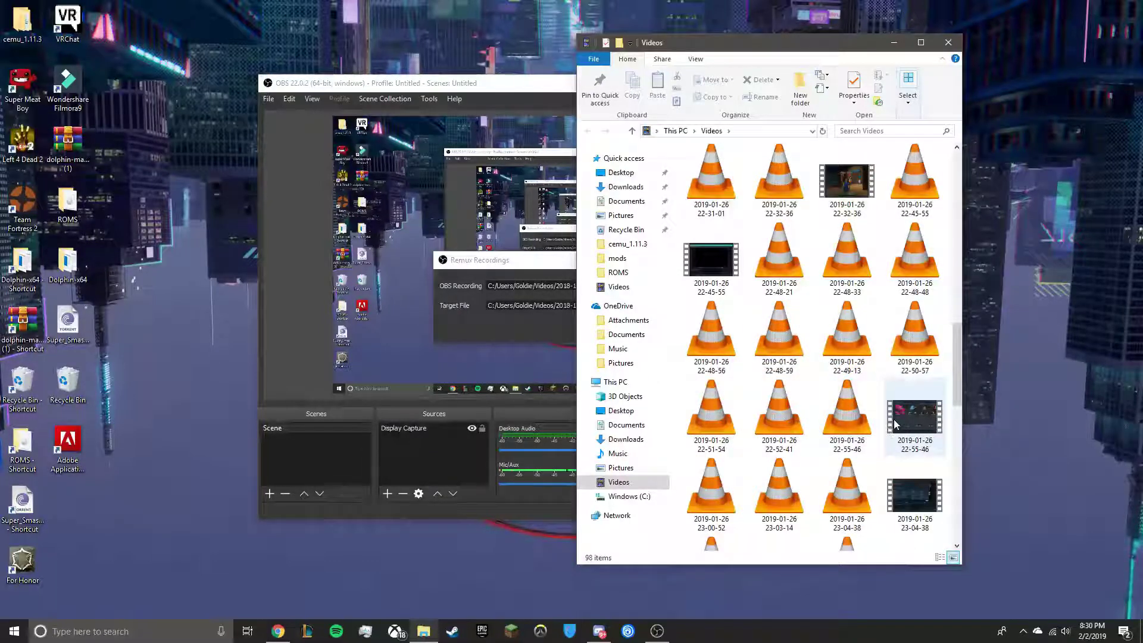
{"action": "mouse_move", "coordinate": [910, 437]}
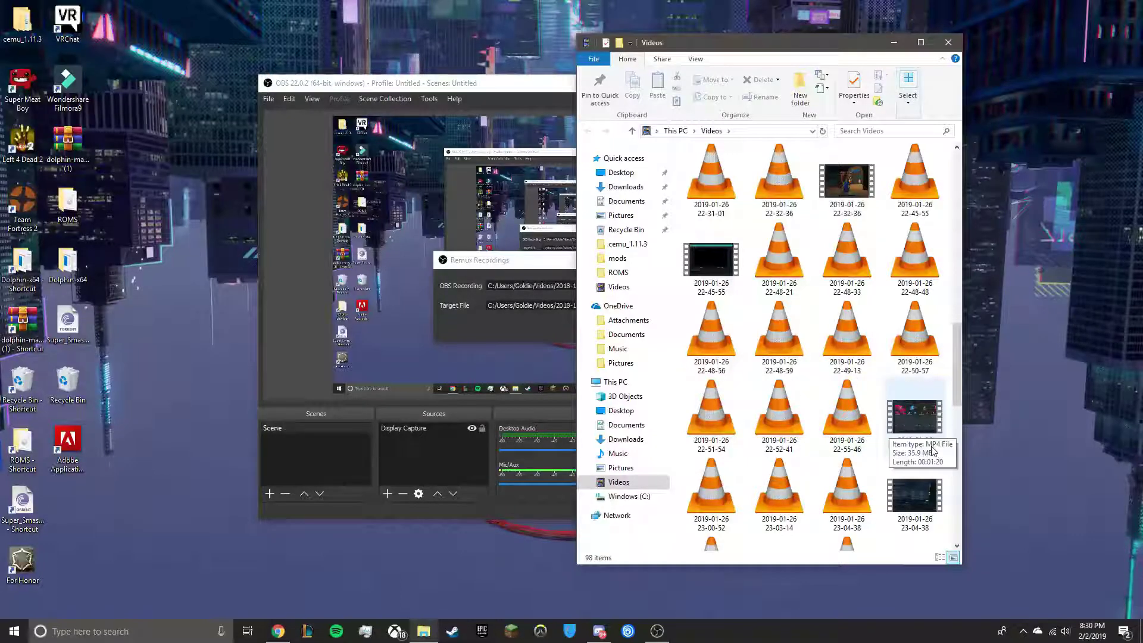
{"action": "mouse_move", "coordinate": [858, 425]}
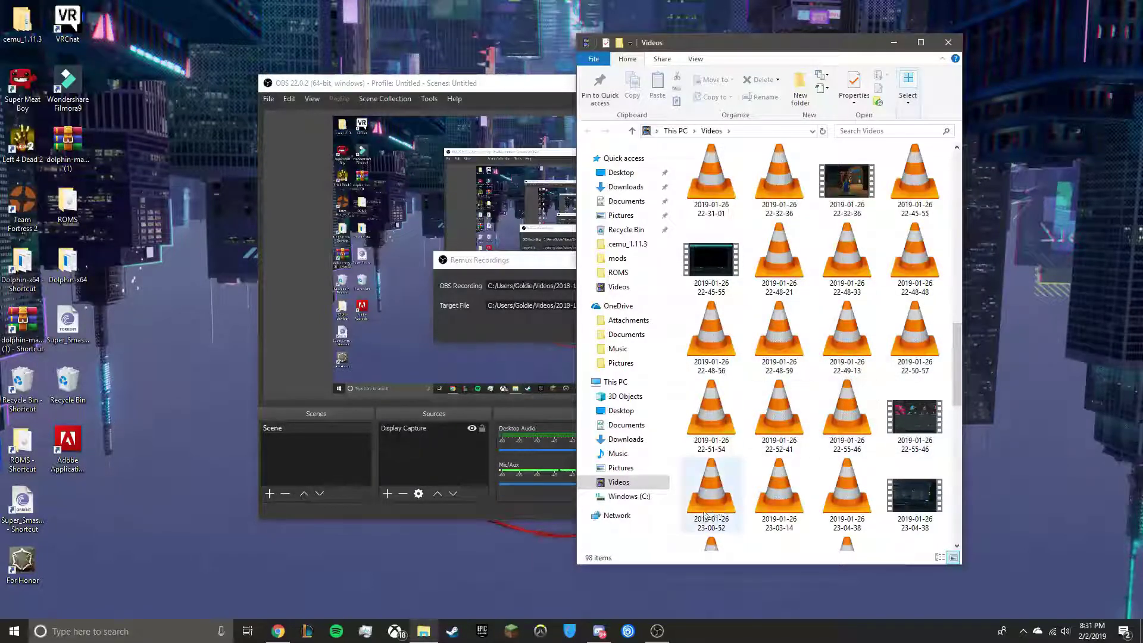
{"action": "left_click", "coordinate": [948, 48]}
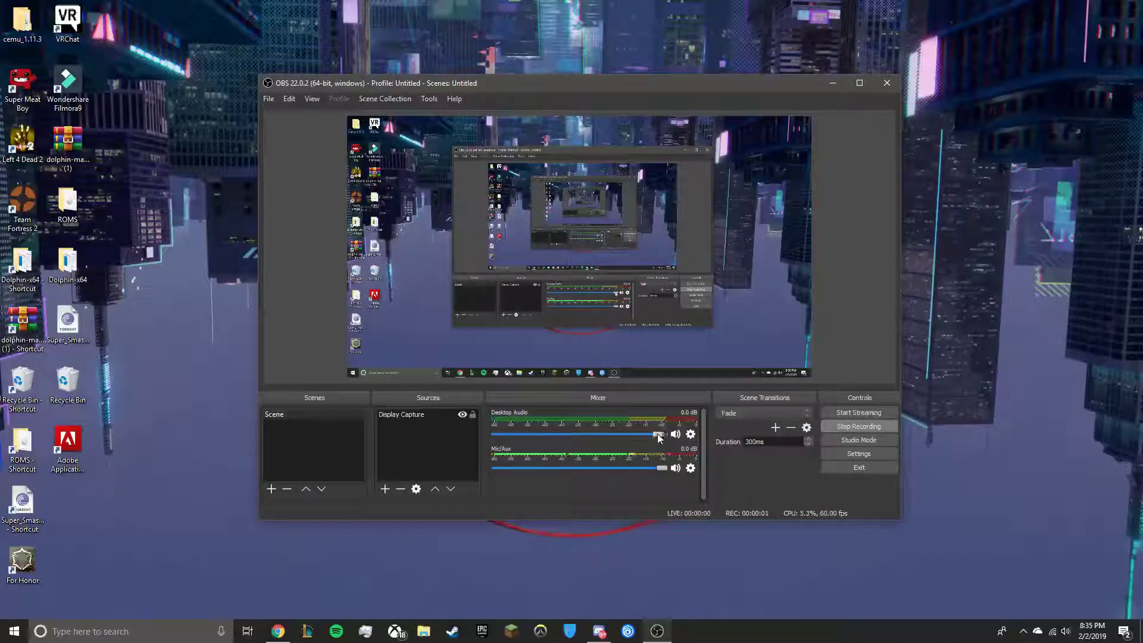
Try out the Desktop Audio volume slider and choose Fade as the scene transition.
{"action": "left_click_drag", "start_coordinate": [658, 437], "coordinate": [585, 468]}
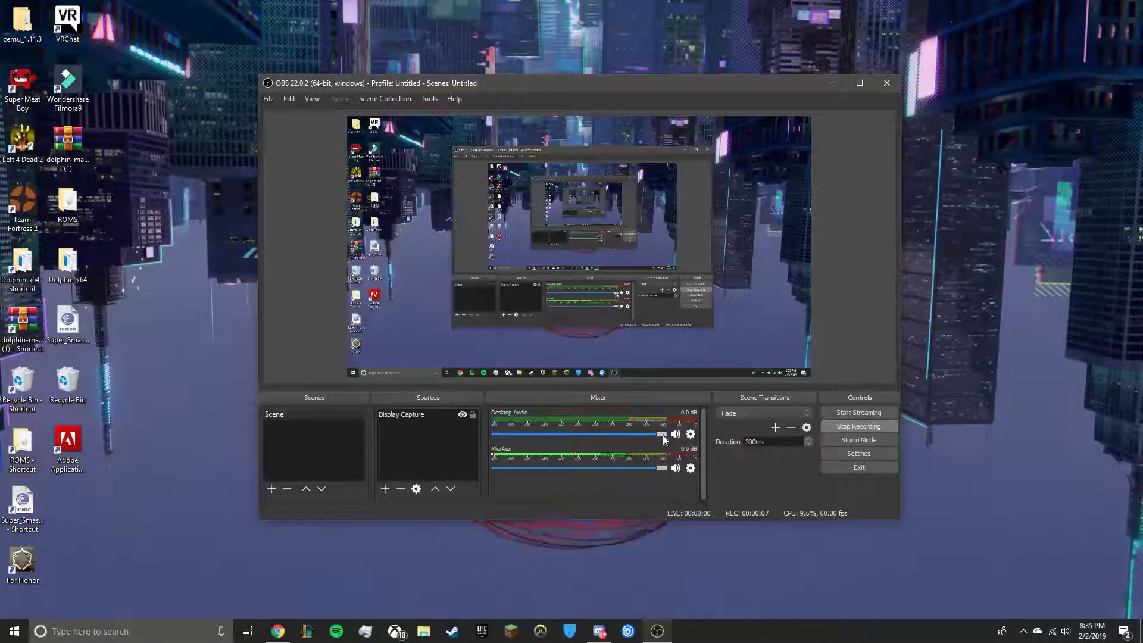
{"action": "mouse_move", "coordinate": [661, 435]}
{"action": "left_mouse_down"}
{"action": "mouse_move", "coordinate": [553, 443]}
{"action": "mouse_move", "coordinate": [661, 436]}
{"action": "left_mouse_up"}
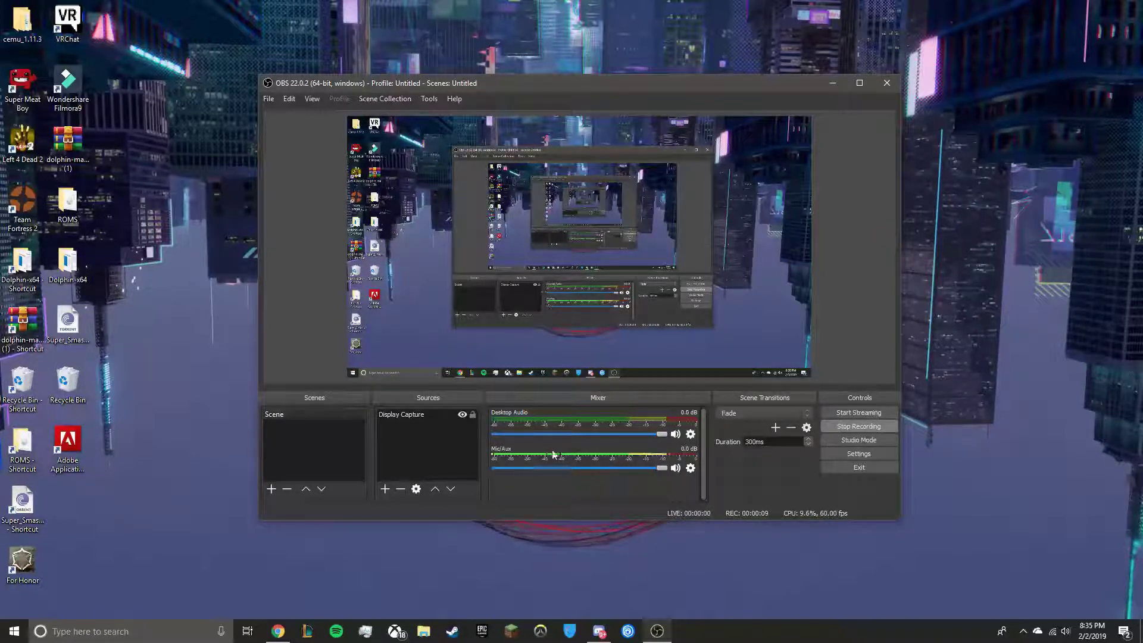
{"action": "left_click", "coordinate": [772, 413]}
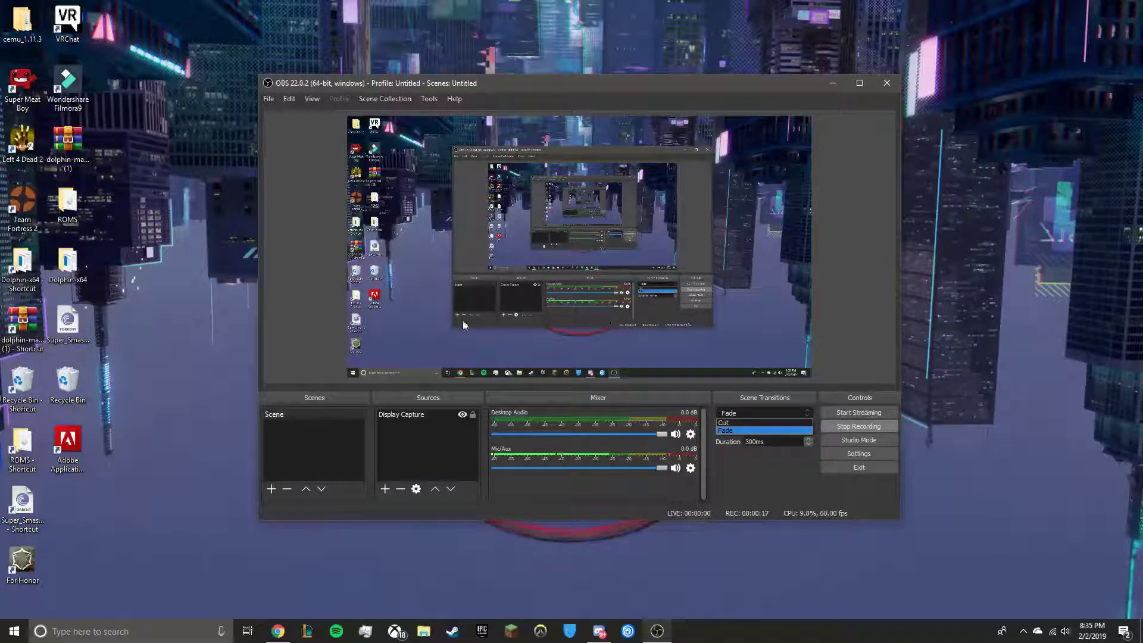
{"action": "left_click", "coordinate": [737, 432]}
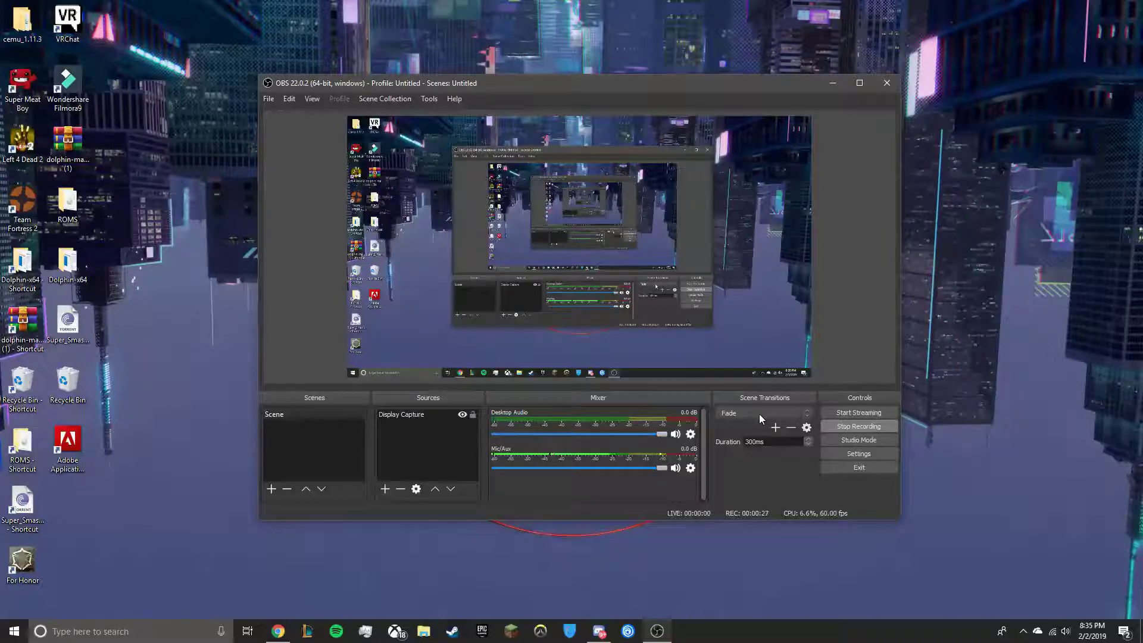
Open the Scene Collection options.
{"action": "left_click", "coordinate": [384, 98]}
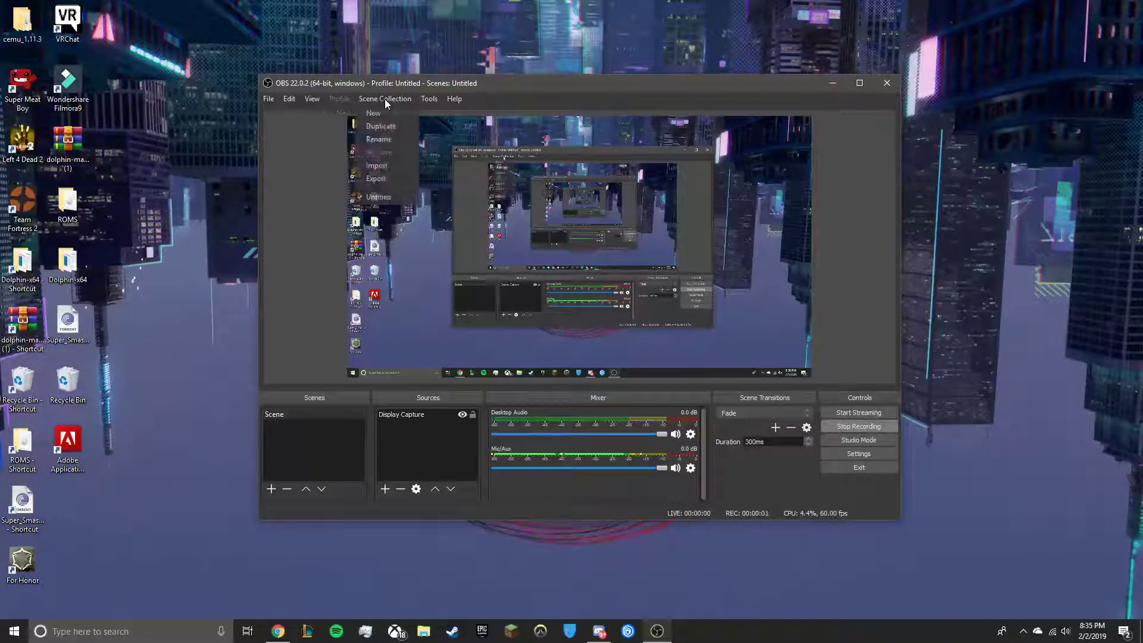